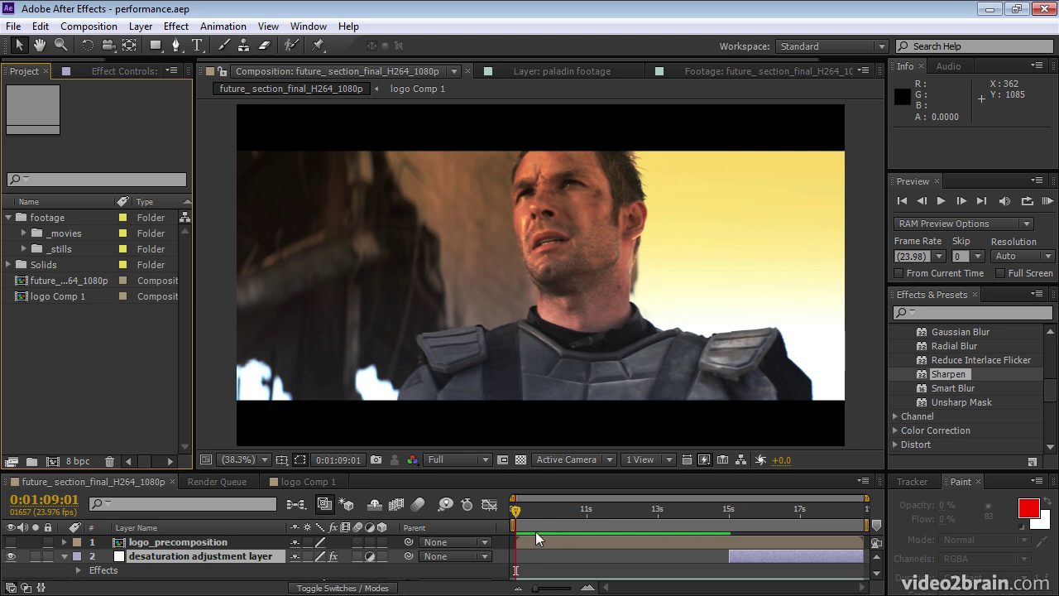
Move the current time to about 0:01:12:09, showing the man against the cloudy sunset sky.
drag(516, 510, 631, 529)
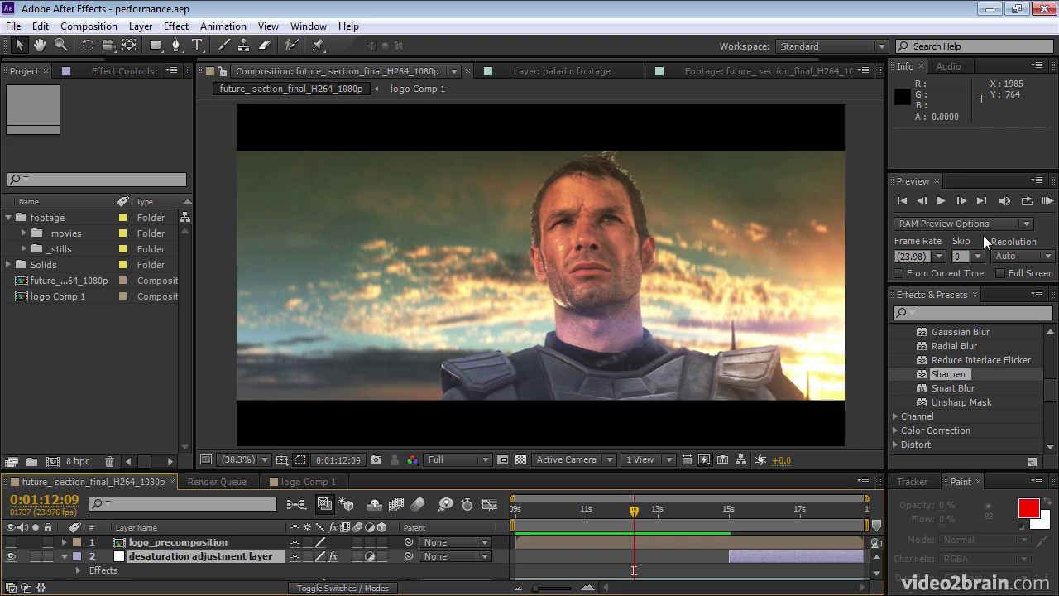
Run a RAM preview of all 235 frames in realtime at 23.976 fps, then stop it.
click(1047, 201)
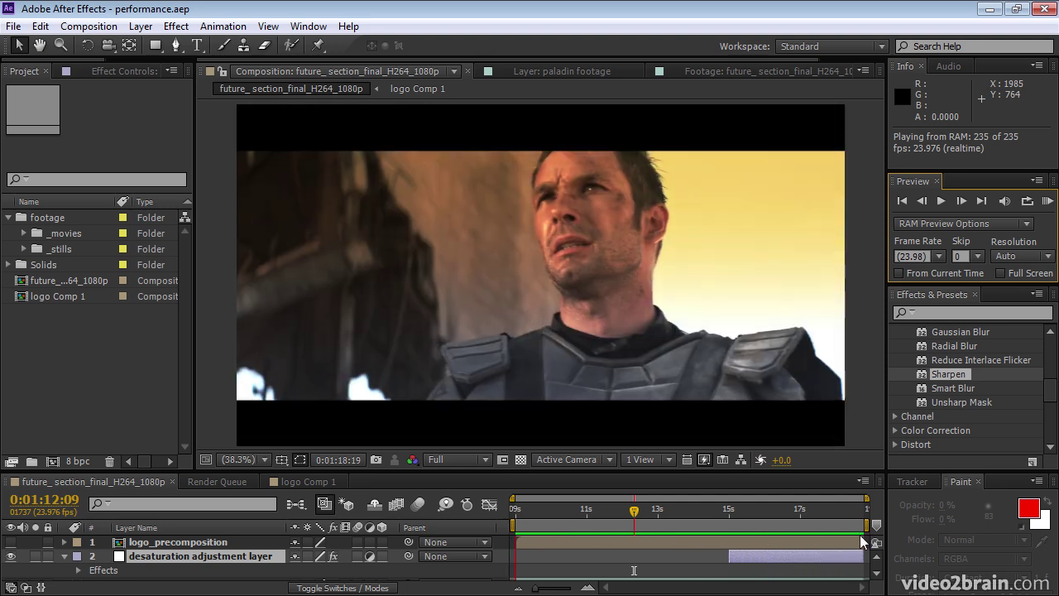
click(1047, 201)
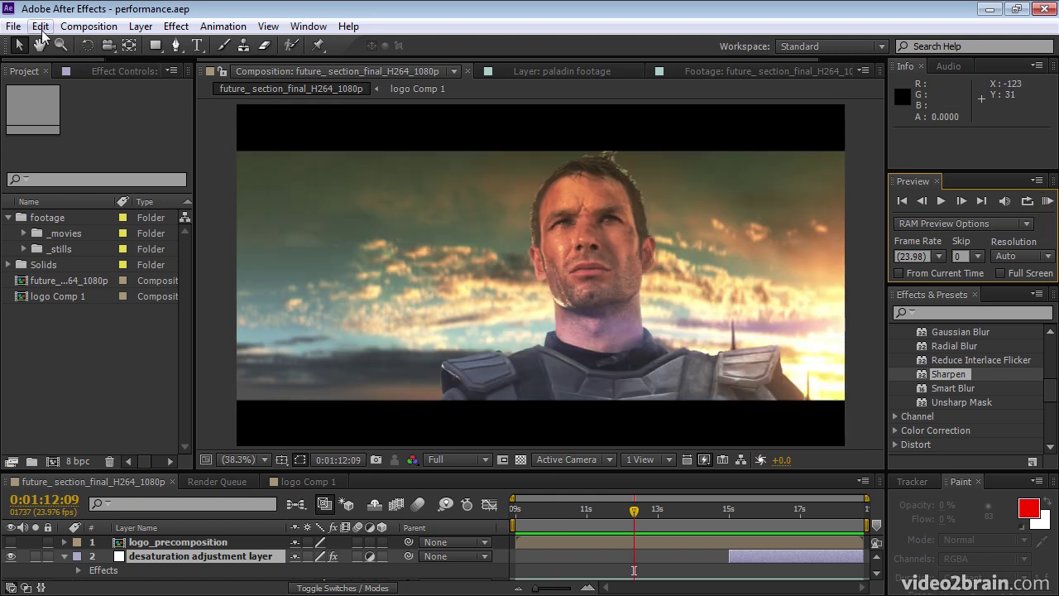
Purge all memory with Edit > Purge > All Memory to clear the RAM cache.
click(40, 26)
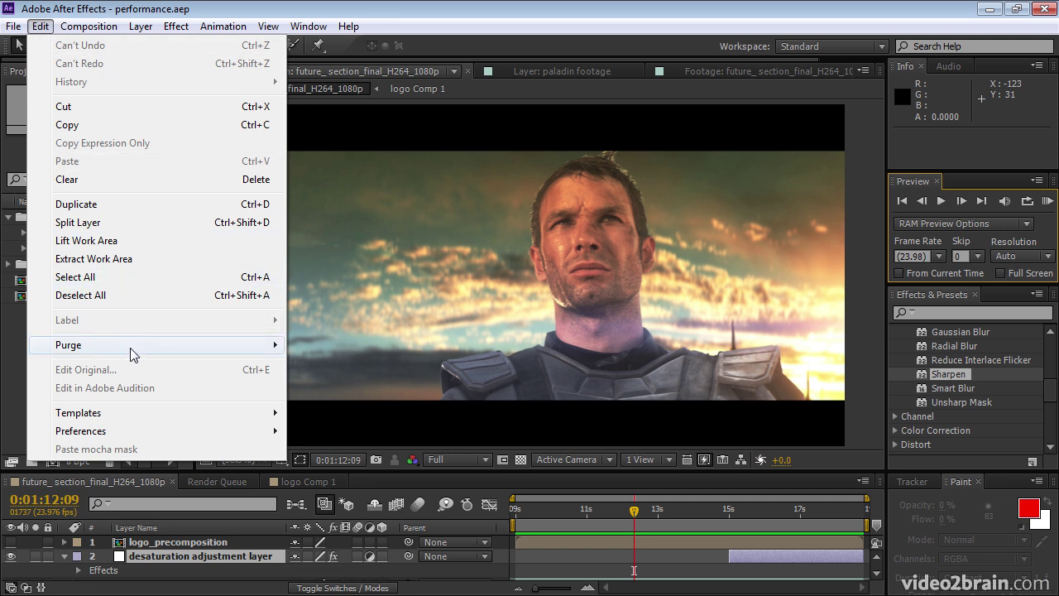
mouse_move(134, 354)
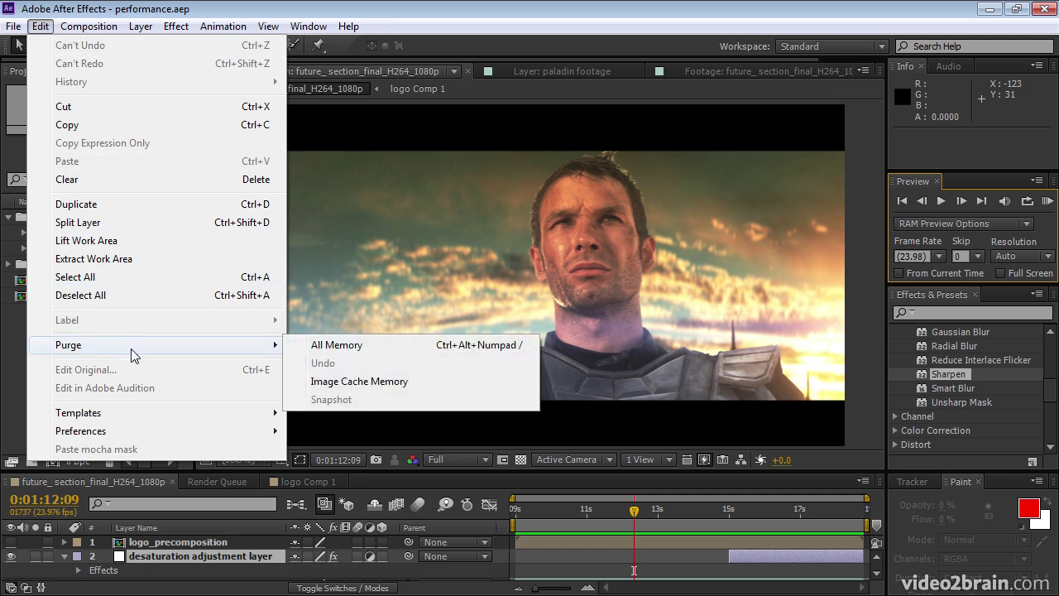
click(331, 345)
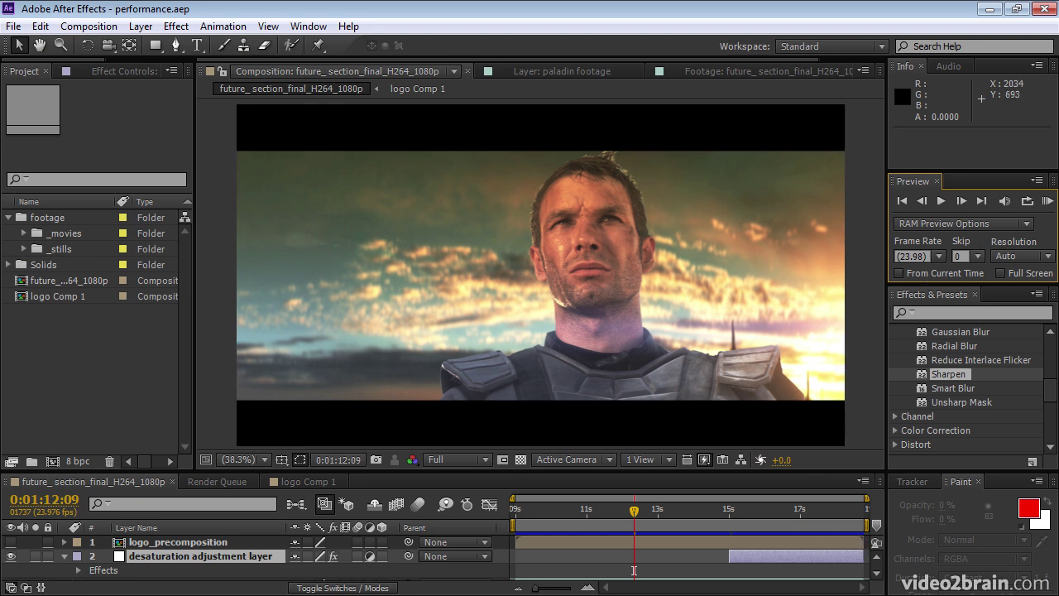
Re-cache all 235 frames with a new RAM preview, then stop playback.
click(1047, 201)
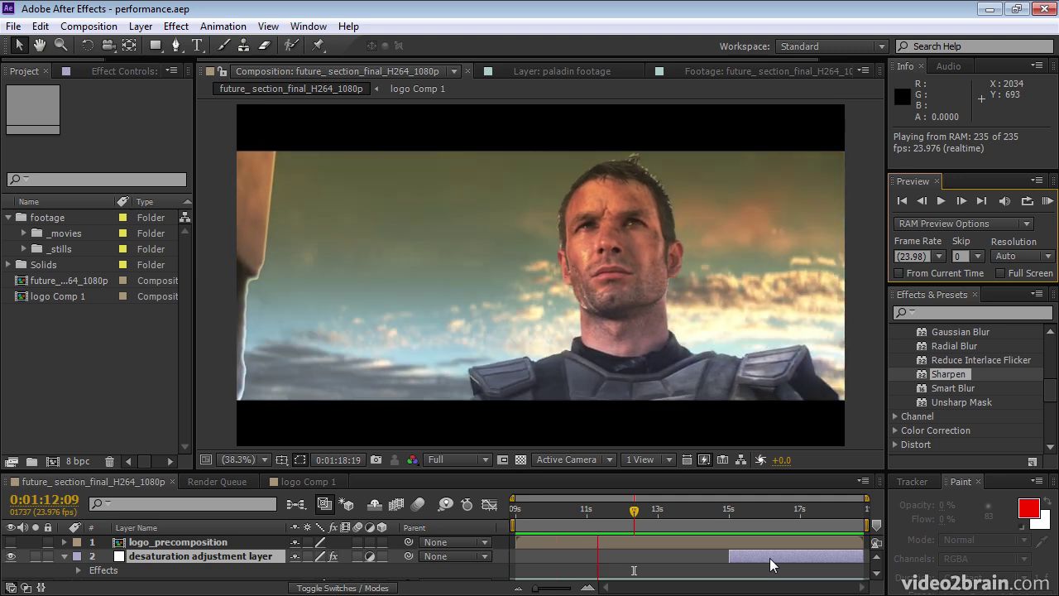
click(1046, 201)
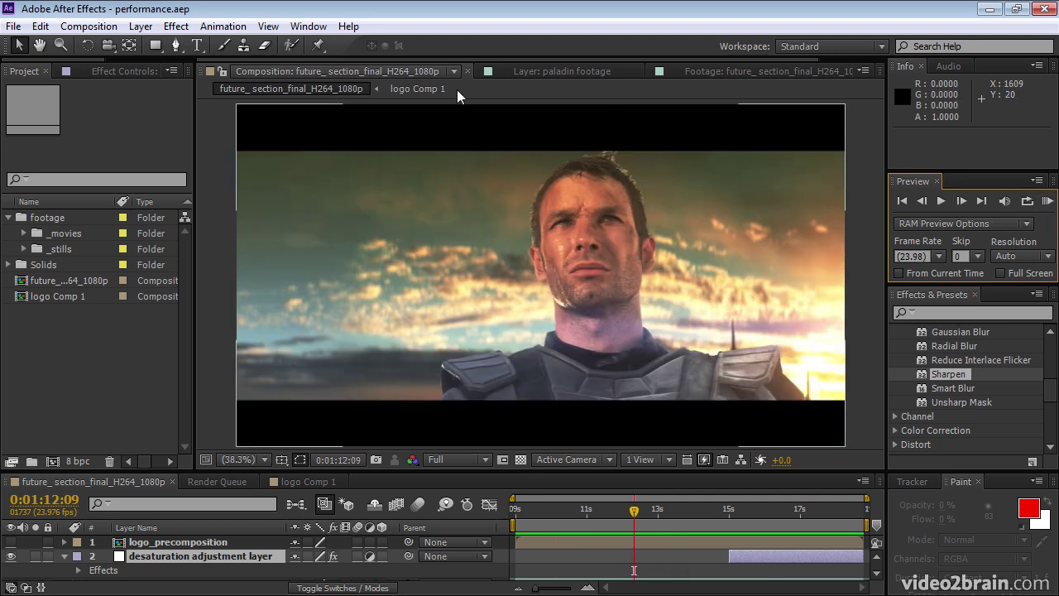
Purge all memory to clear the RAM cache.
click(40, 26)
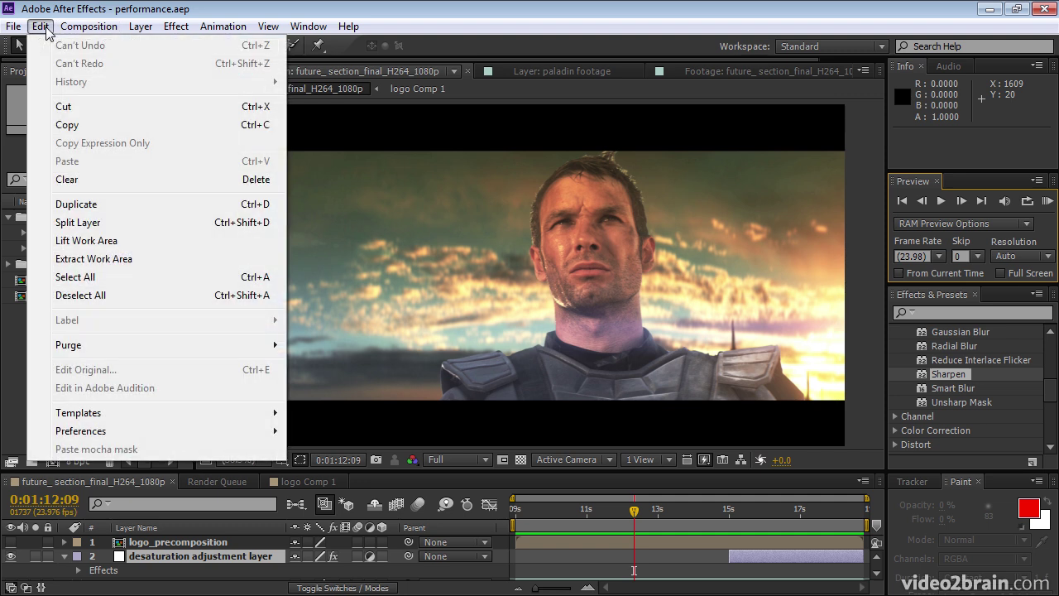
mouse_move(151, 345)
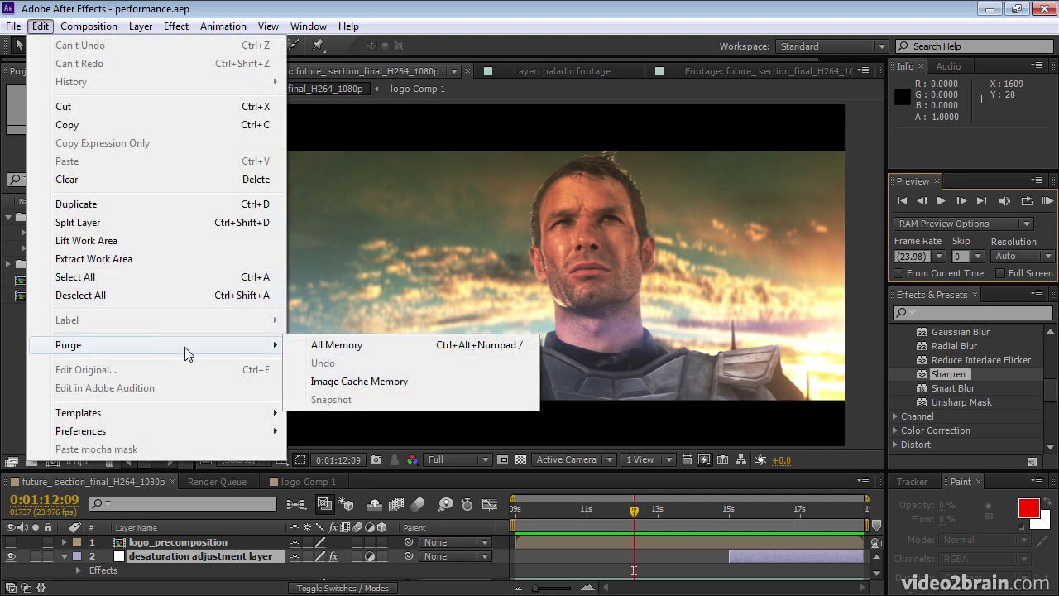
click(321, 348)
Empty the D:\temp disk cache from Media & Disk Cache preferences and confirm.
click(40, 26)
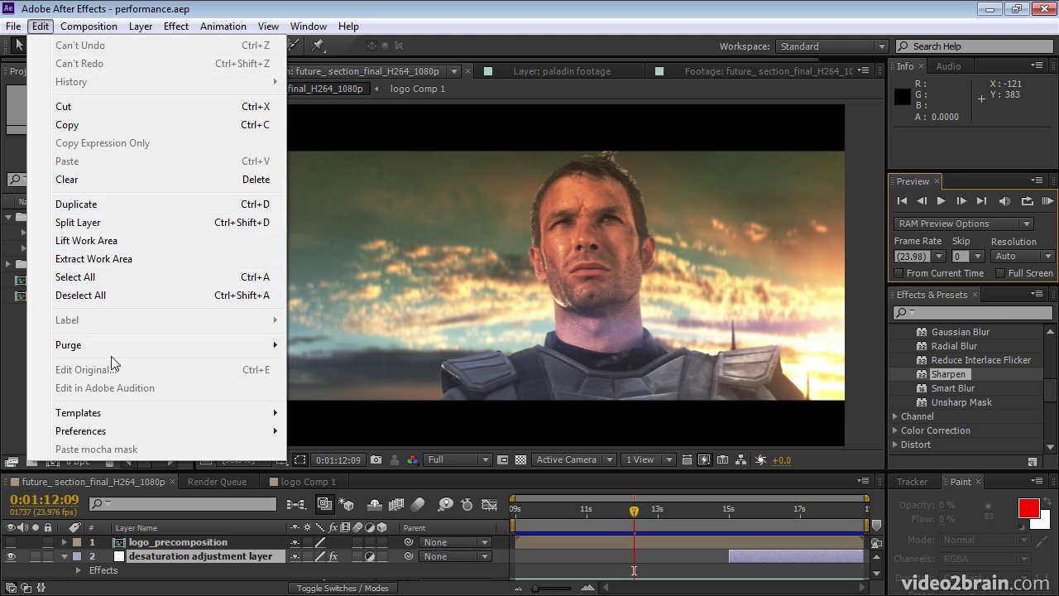
mouse_move(105, 434)
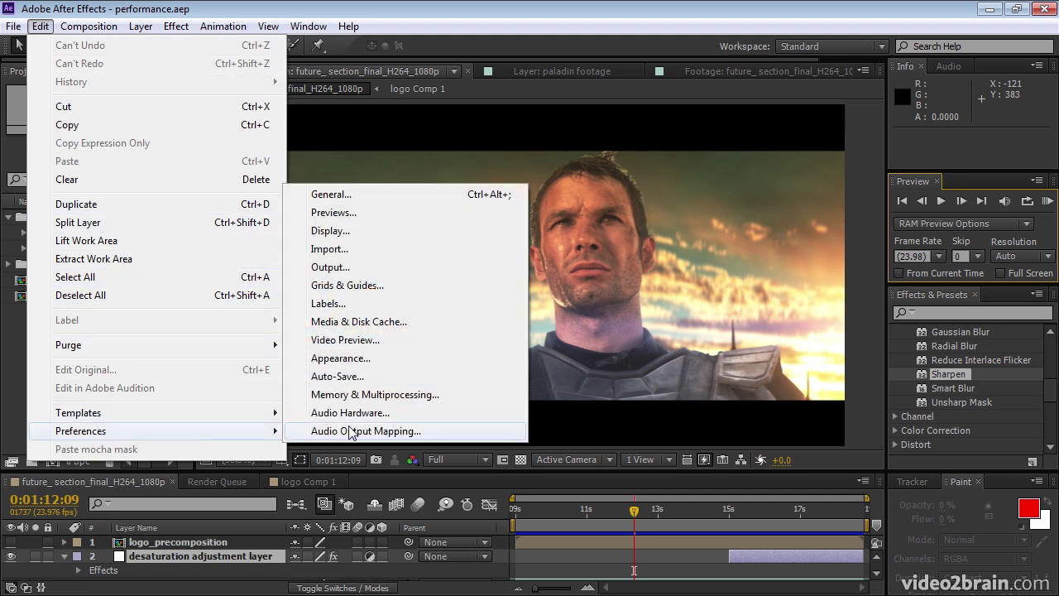
click(348, 322)
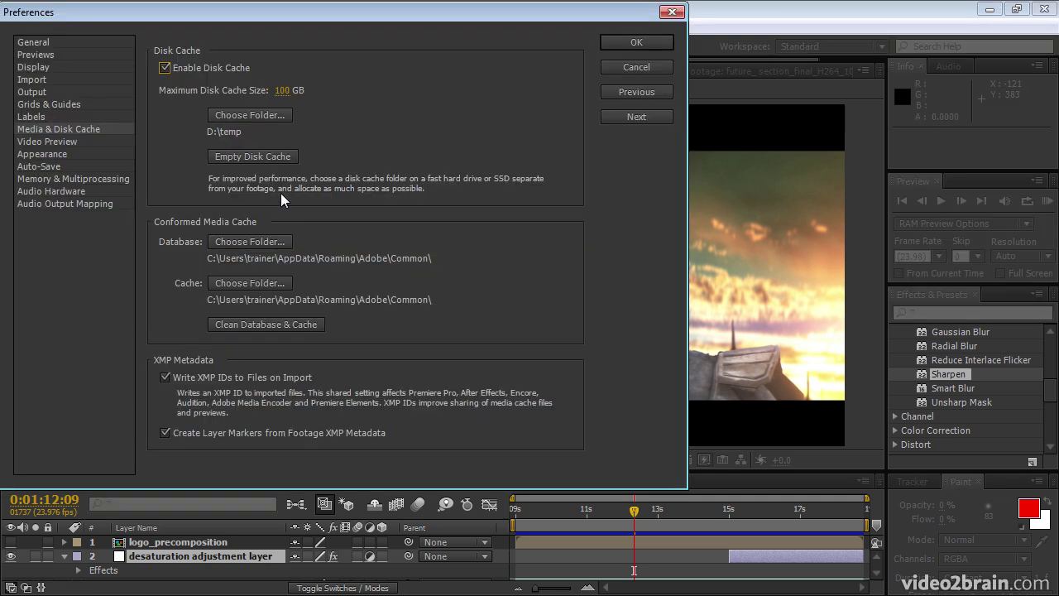
click(260, 157)
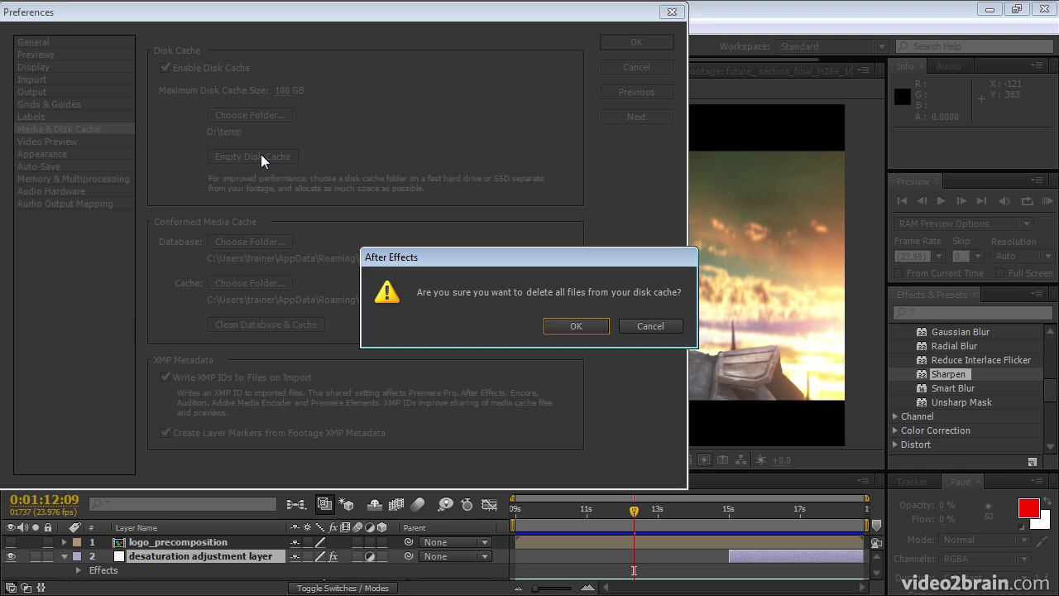
click(585, 324)
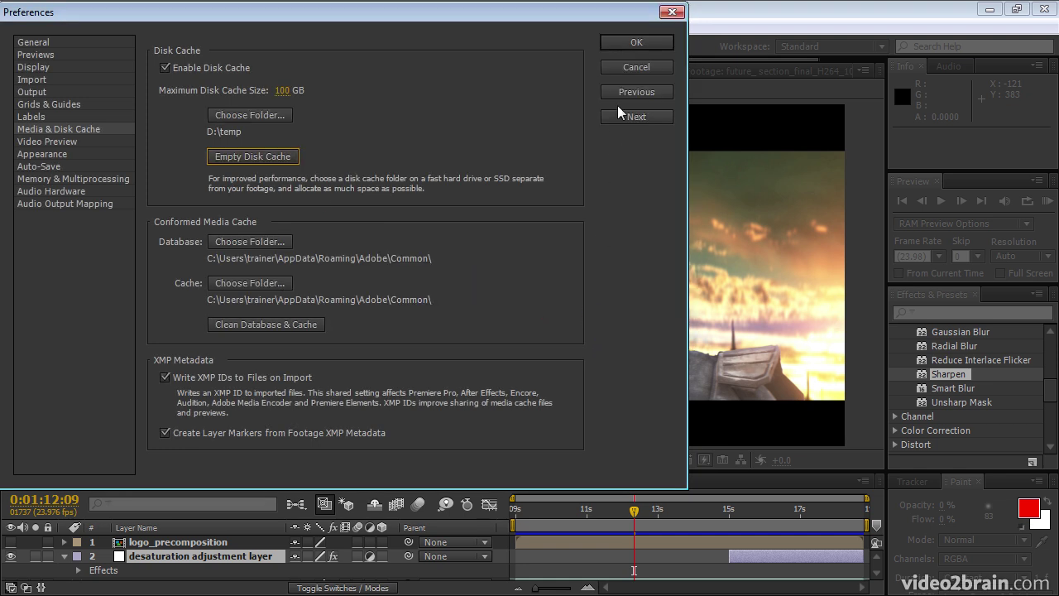
click(622, 43)
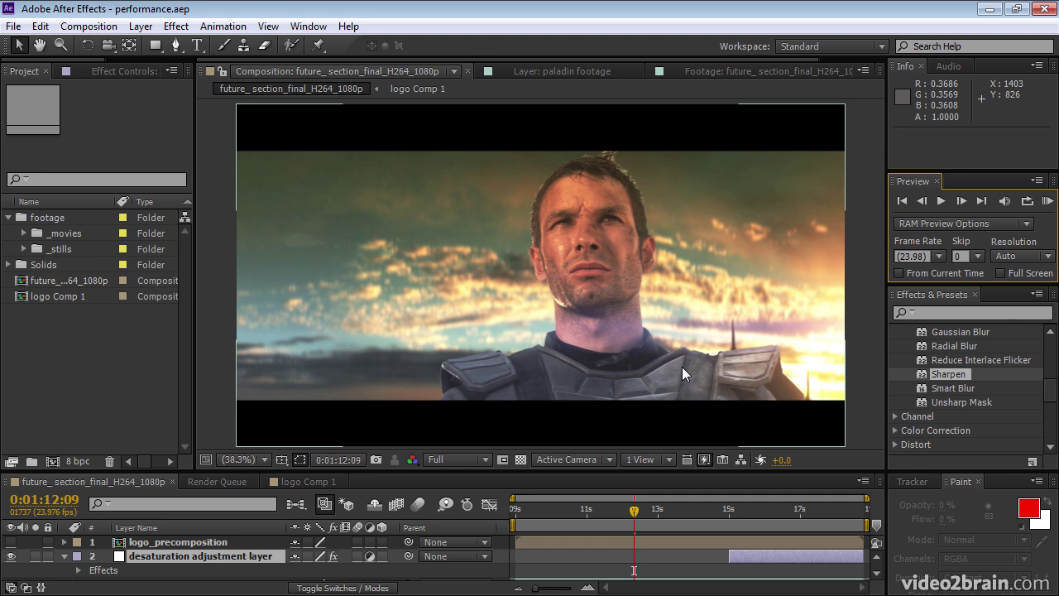
Give focus to the main composition's timeline panel.
click(137, 479)
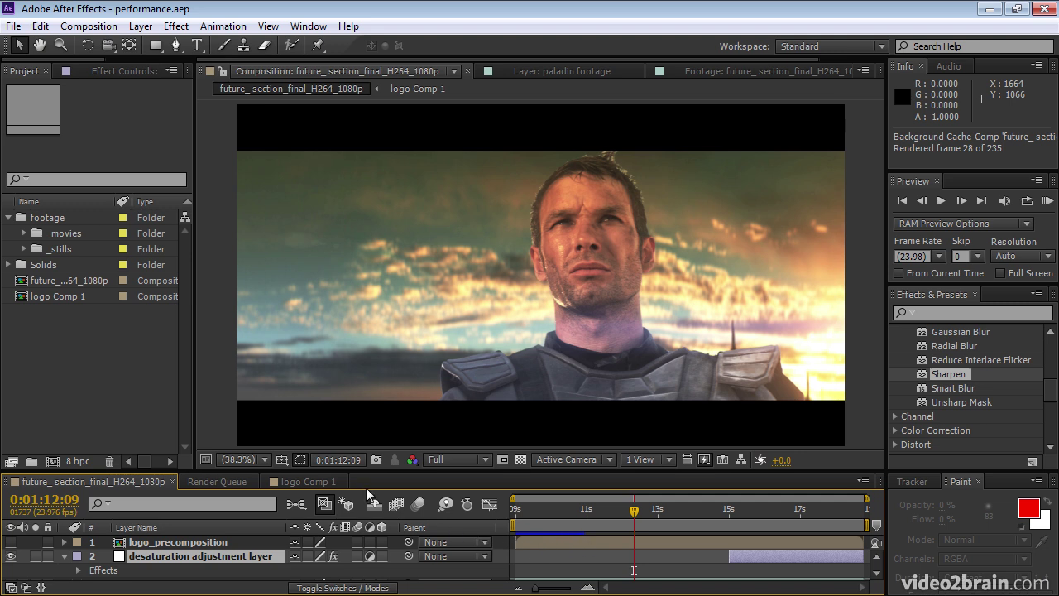
Switch to logo Comp 1 and jump among frames from 0:01:09:10 to 0:01:17:16.
click(308, 481)
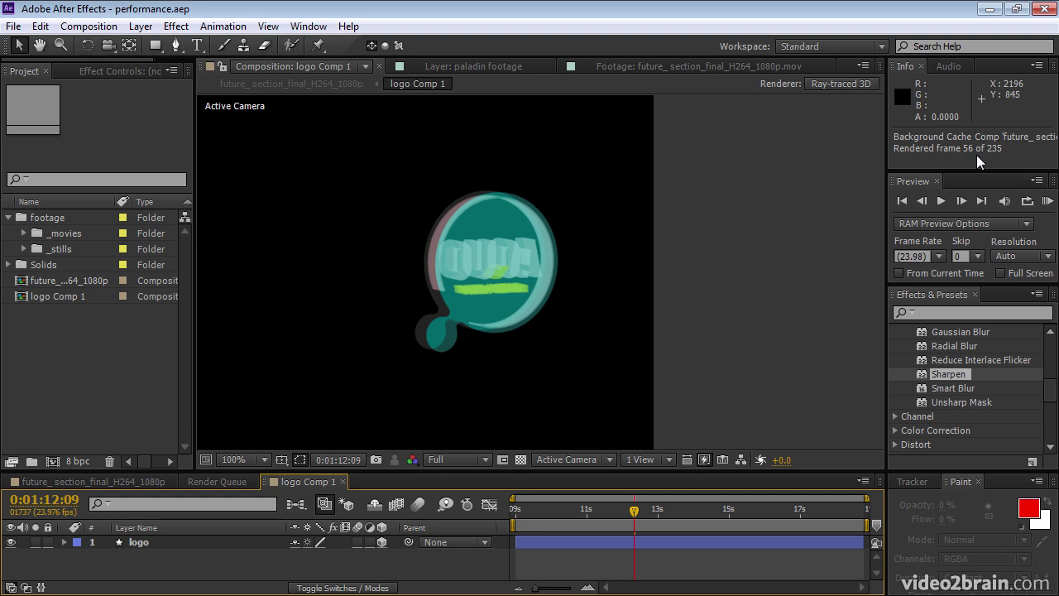
click(565, 511)
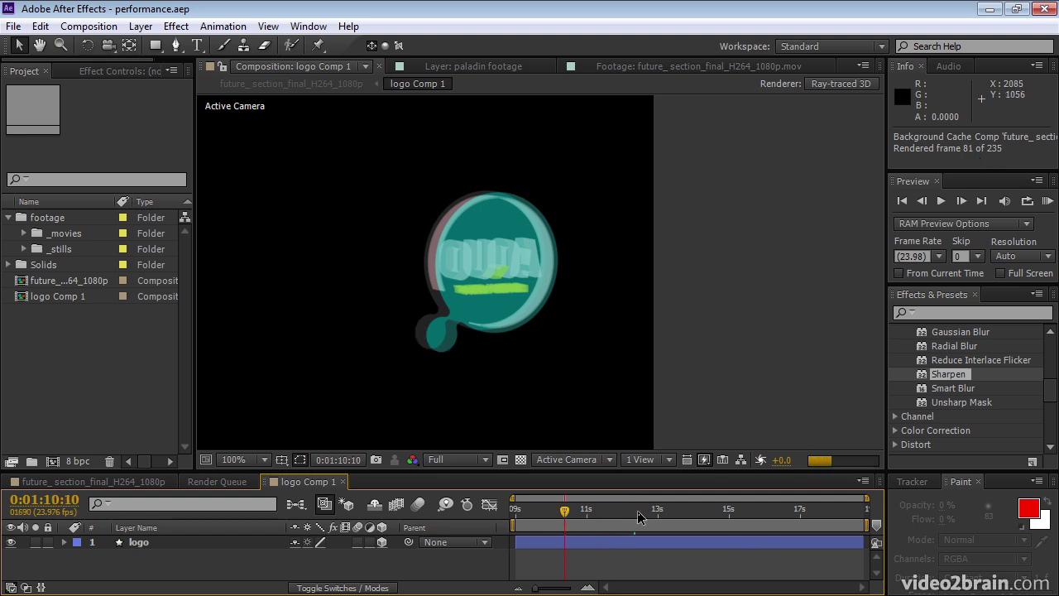
click(547, 511)
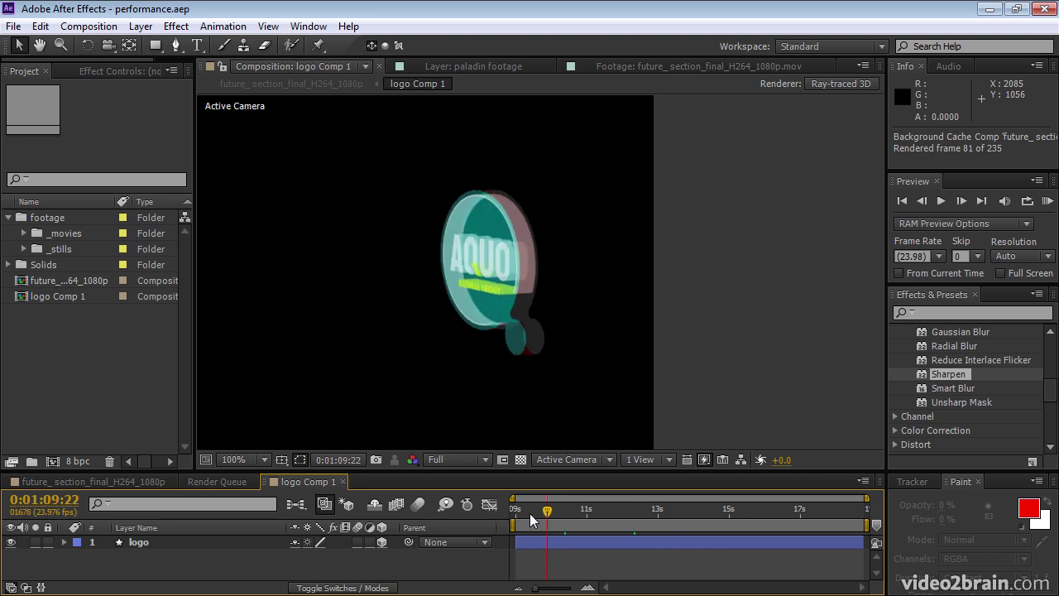
click(529, 514)
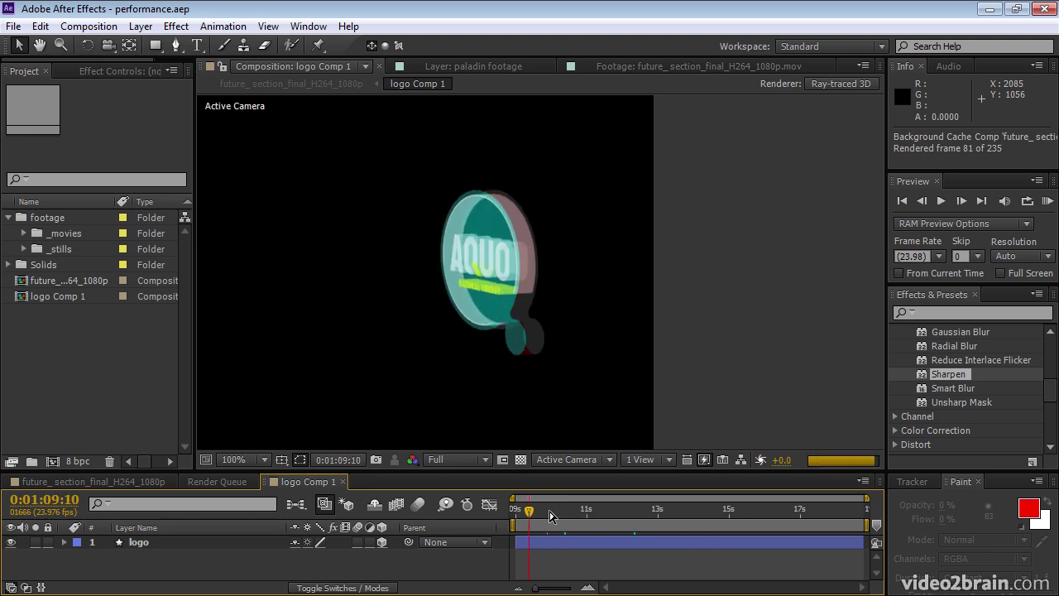
click(757, 511)
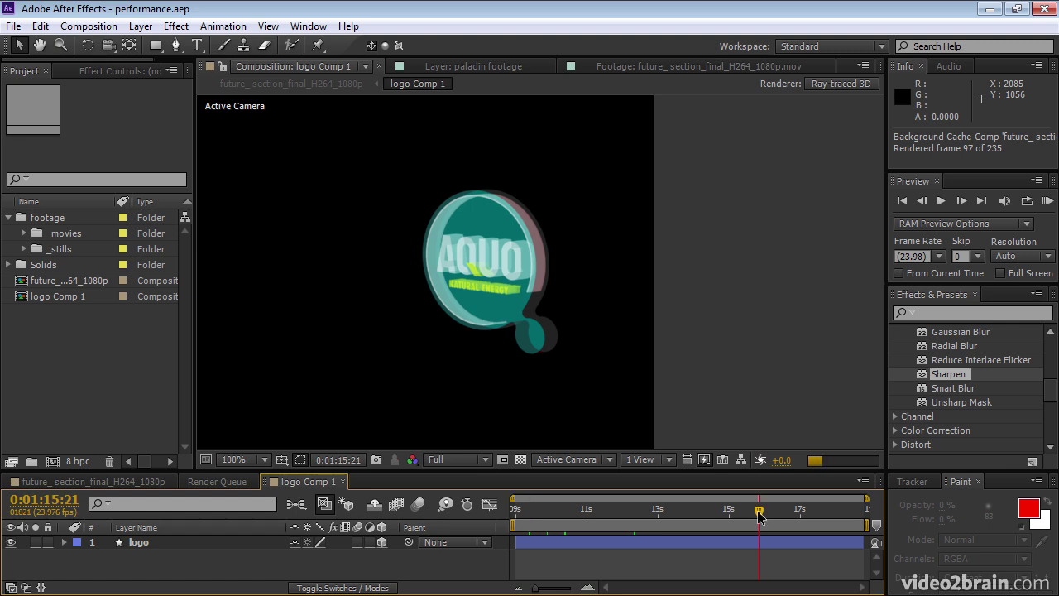
click(822, 511)
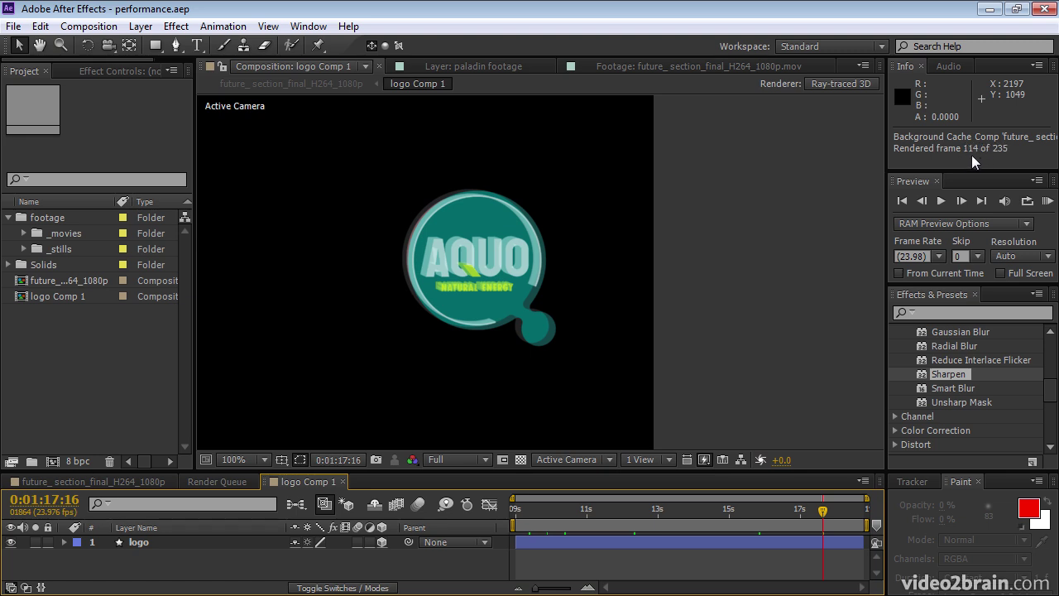
Check background caching progress in the Composition menu, then return to about 0:01:10:17.
click(85, 26)
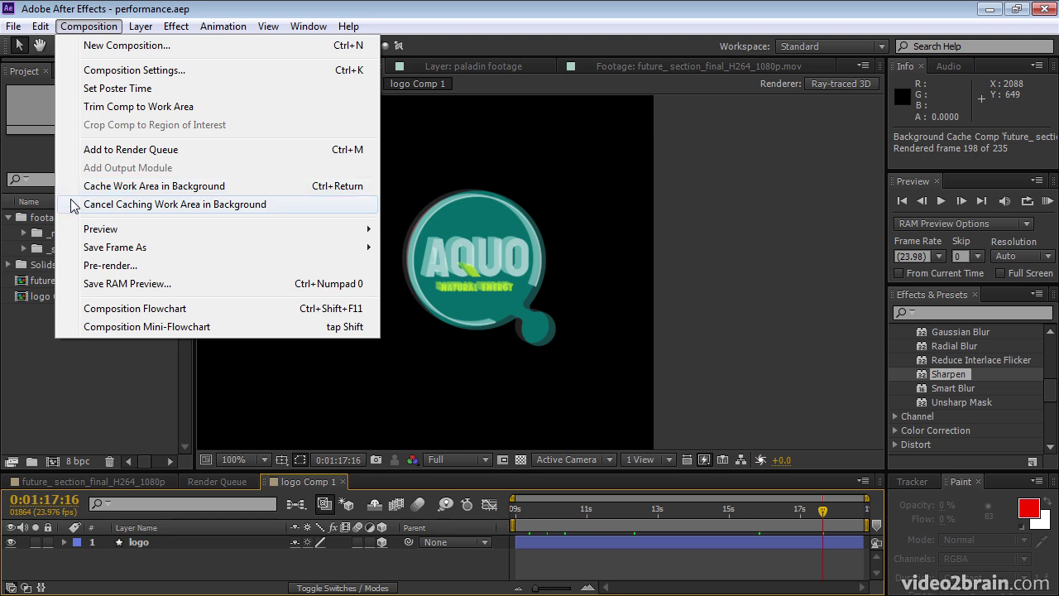
click(75, 10)
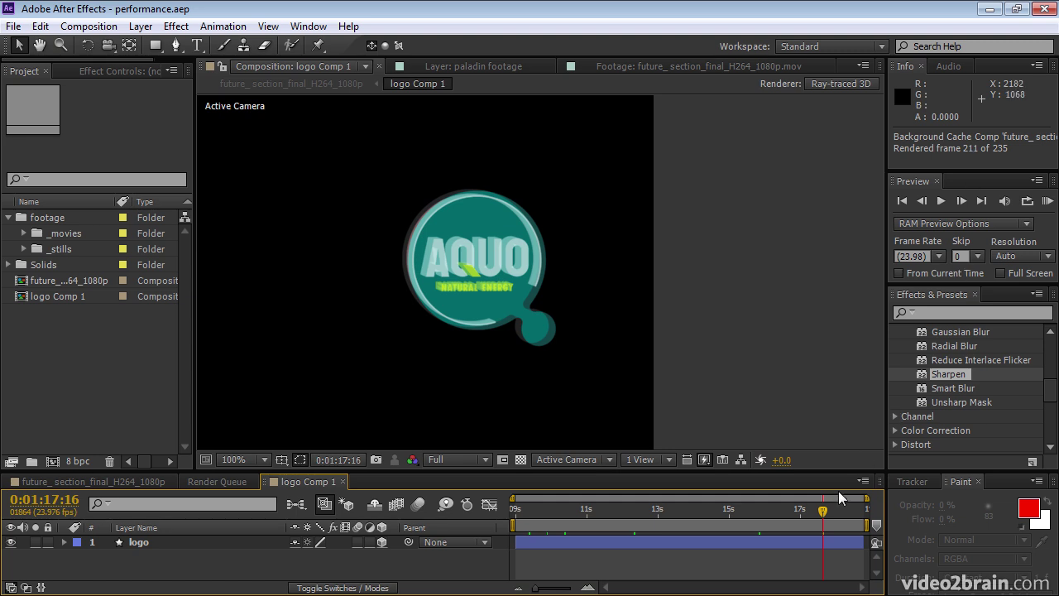
click(575, 509)
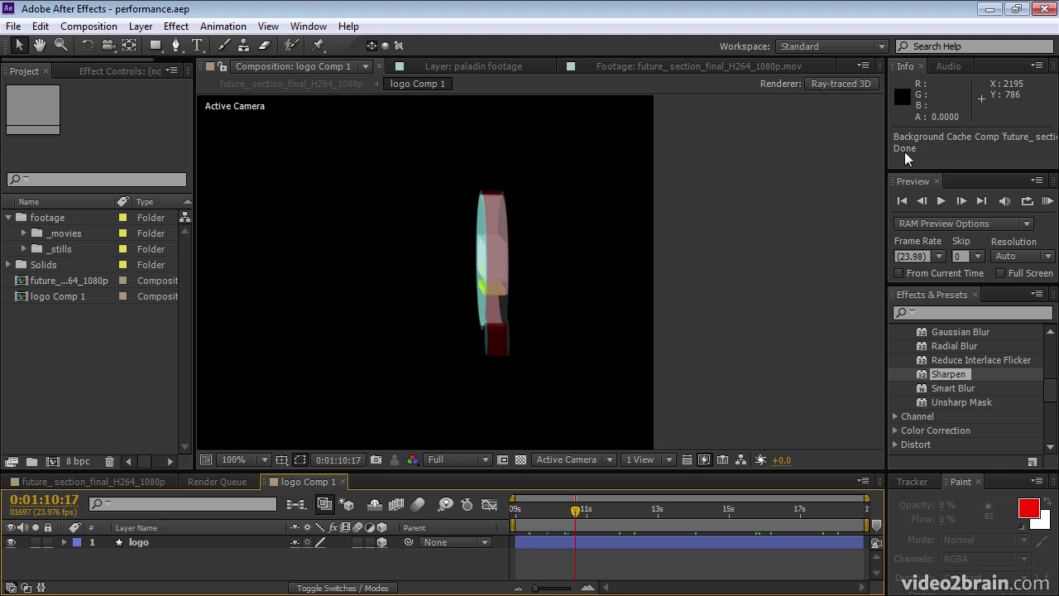
Back in the main comp, move to 0:01:16:09 and play the cached preview in realtime.
click(63, 481)
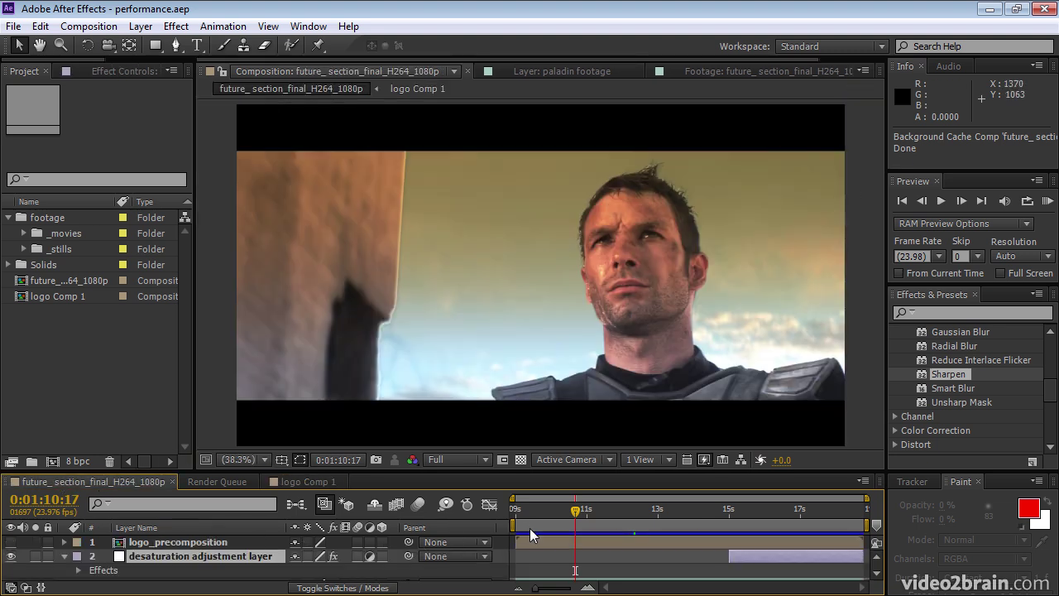
drag(574, 508, 773, 519)
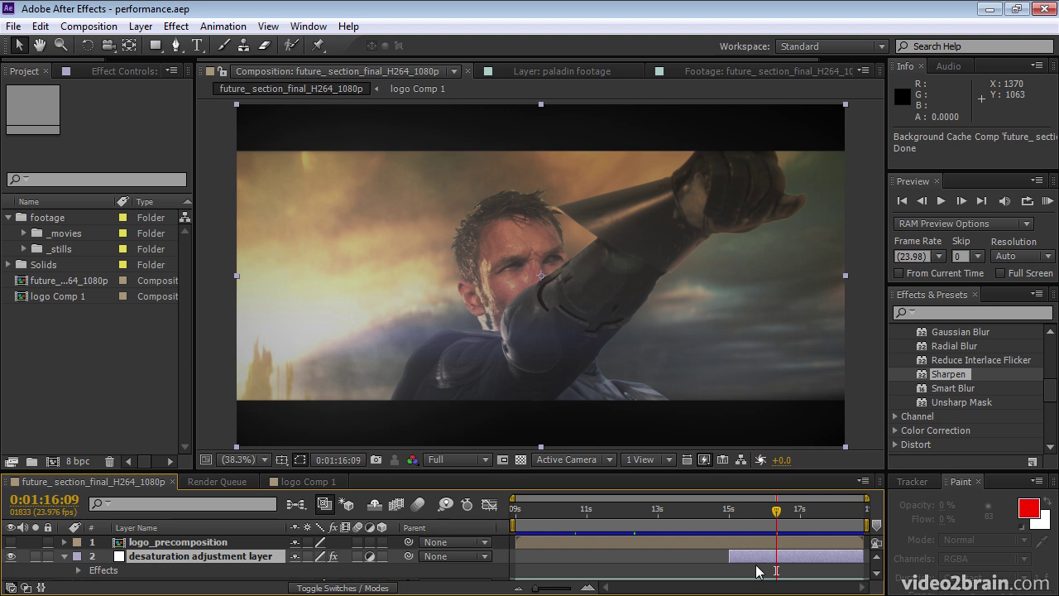
key(space)
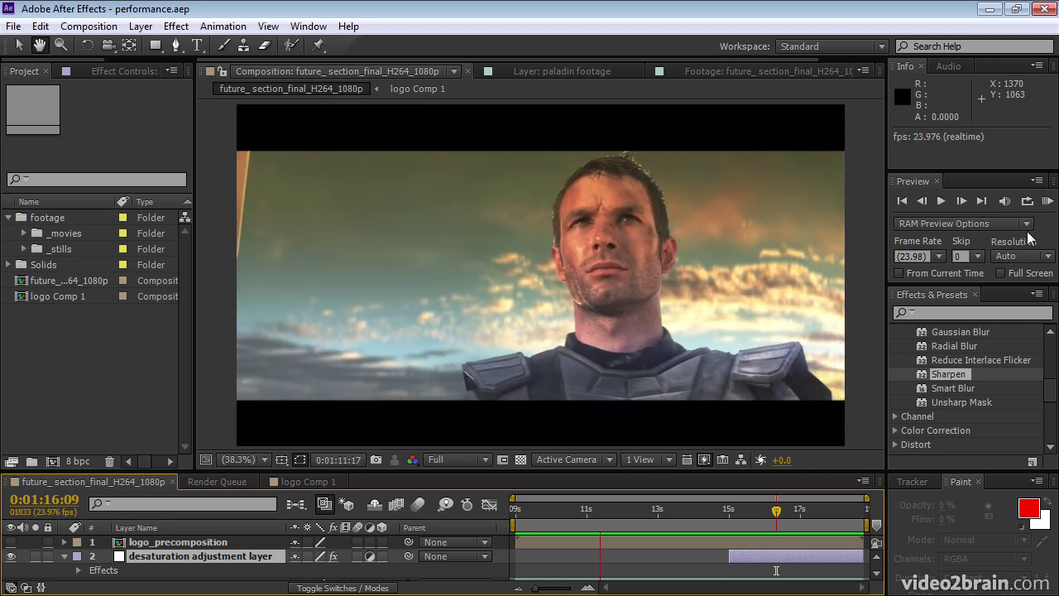
key(space)
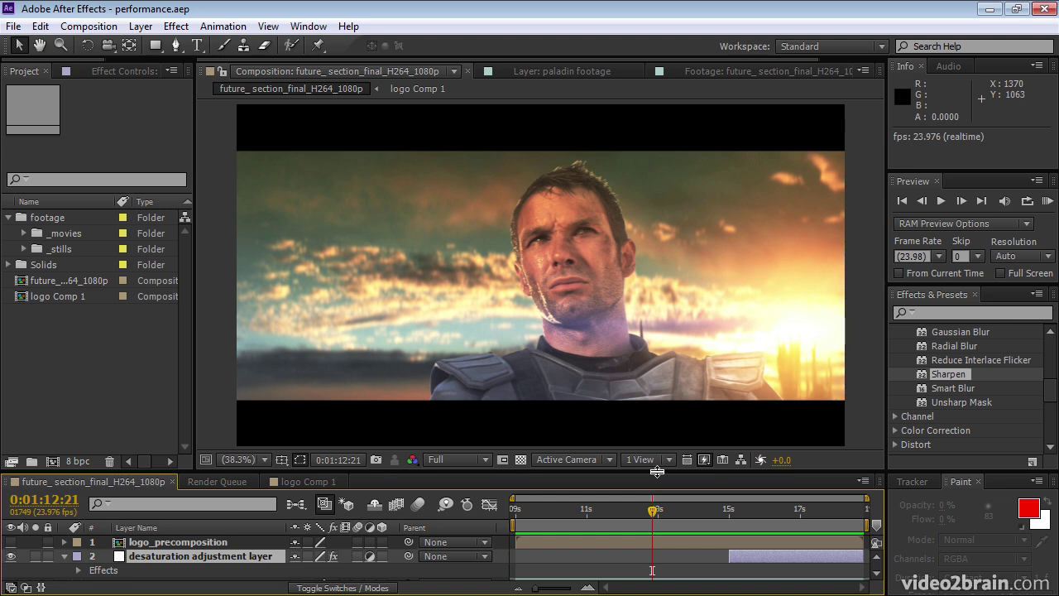
Enlarge the timeline and show the desaturation adjustment layer's effect controls.
drag(491, 471, 491, 427)
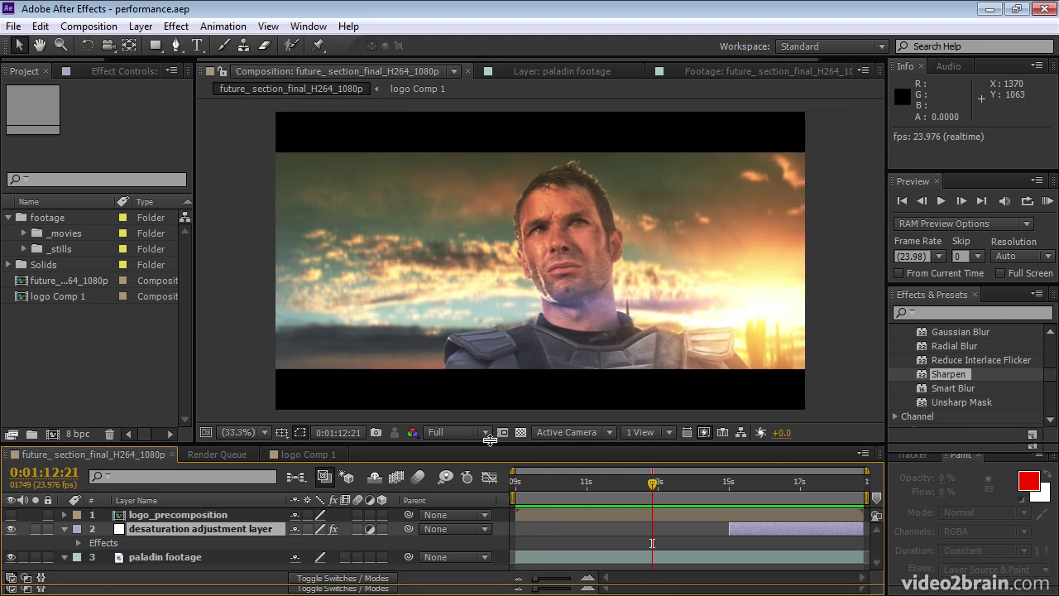
click(788, 512)
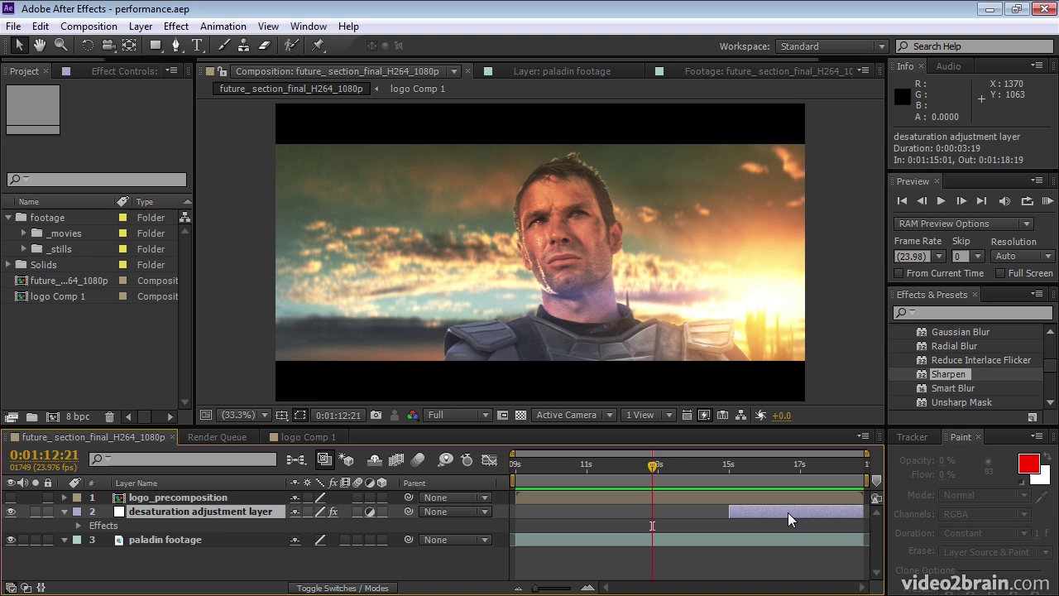
click(108, 70)
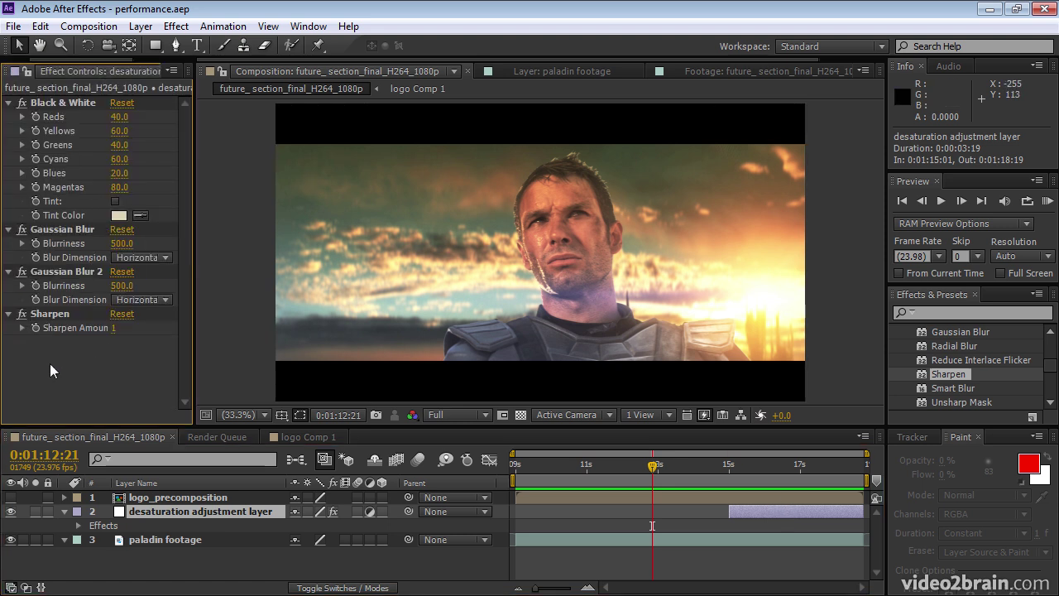
Delete the Sharpen effect, then undo the deletion to restore it.
click(57, 313)
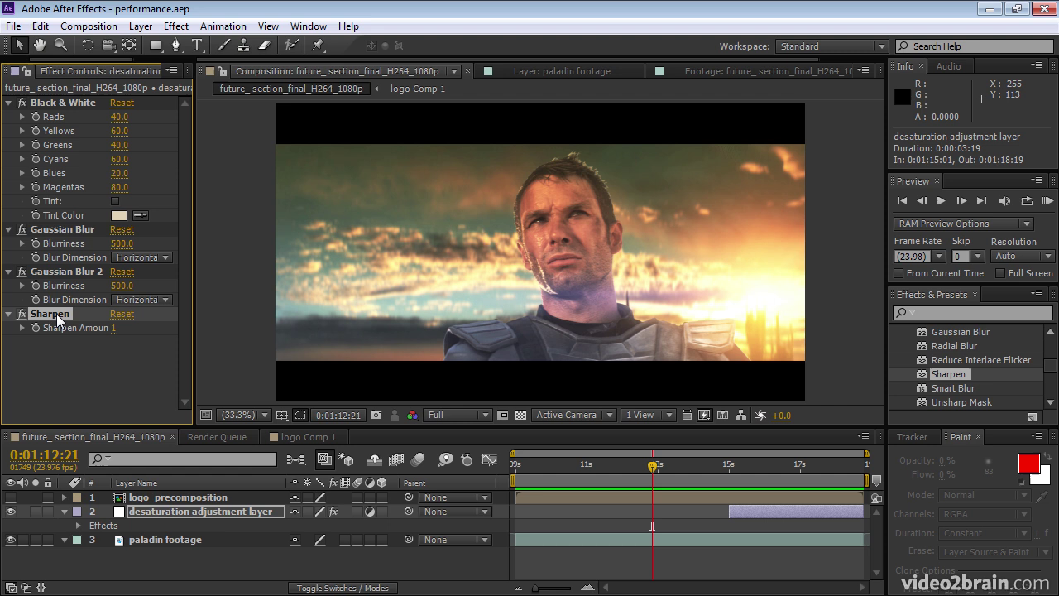
key(Delete)
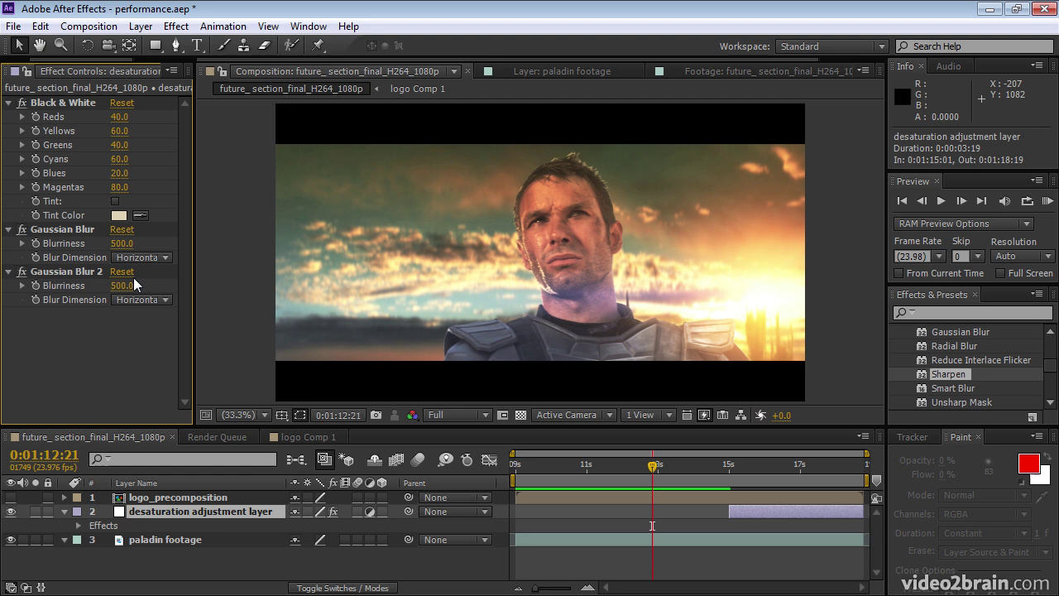
click(38, 23)
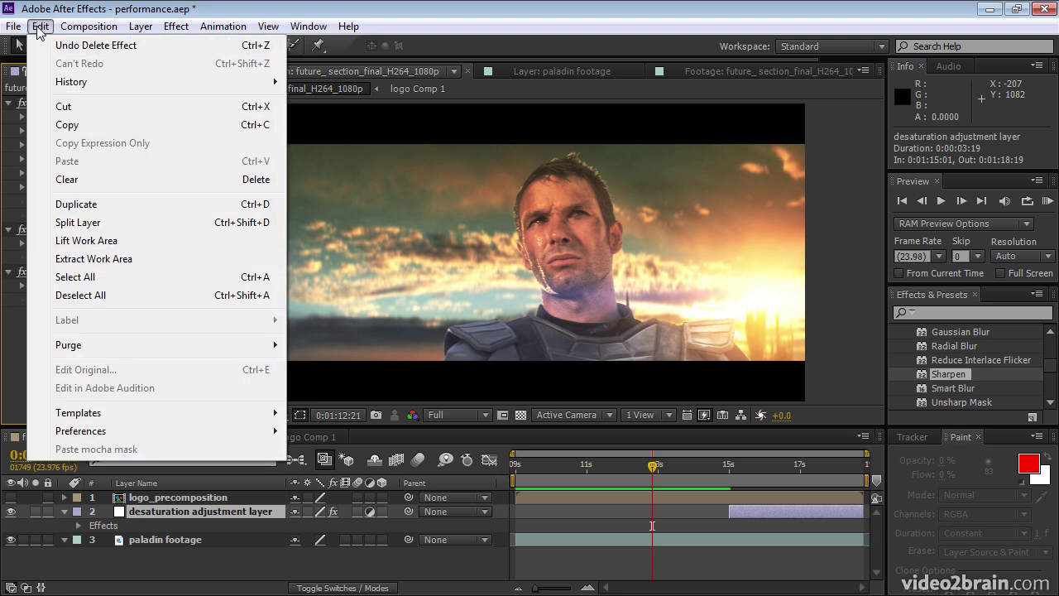
click(45, 43)
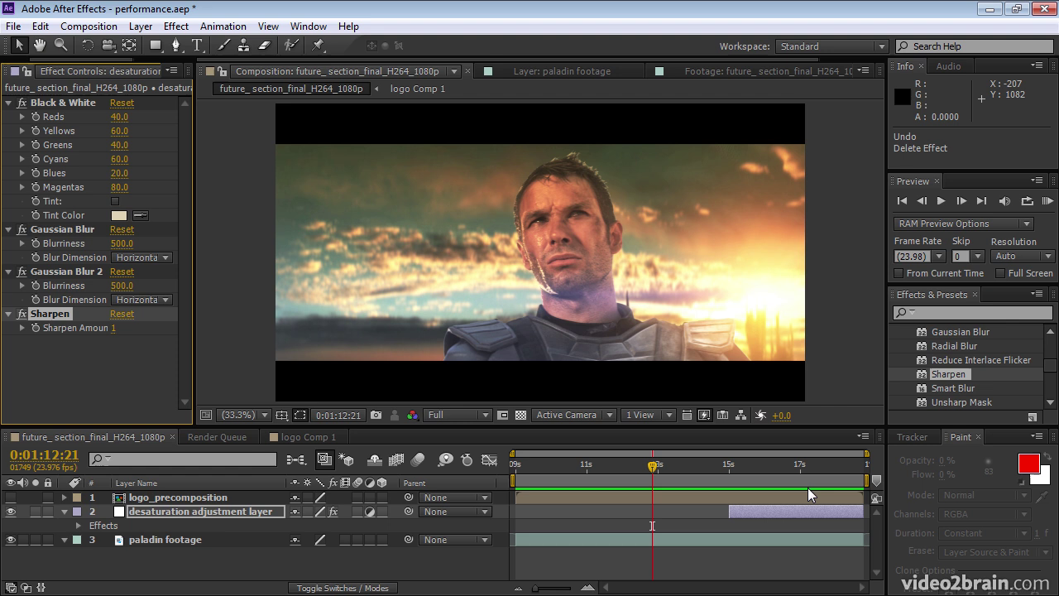
Change Sharpen Amount to 3, then set it back to 1.
click(116, 328)
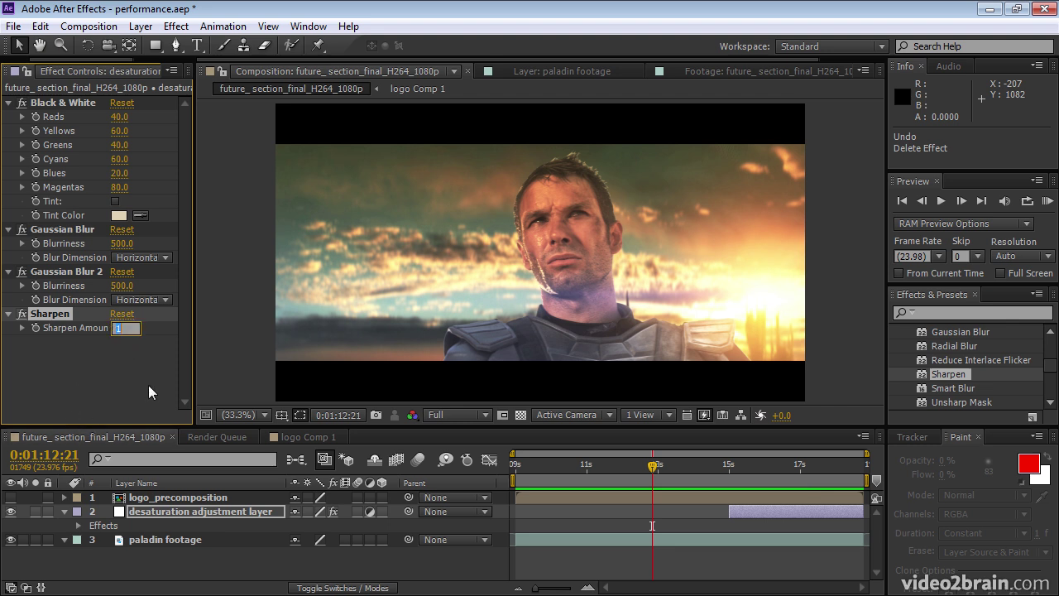
text(3)
click(133, 391)
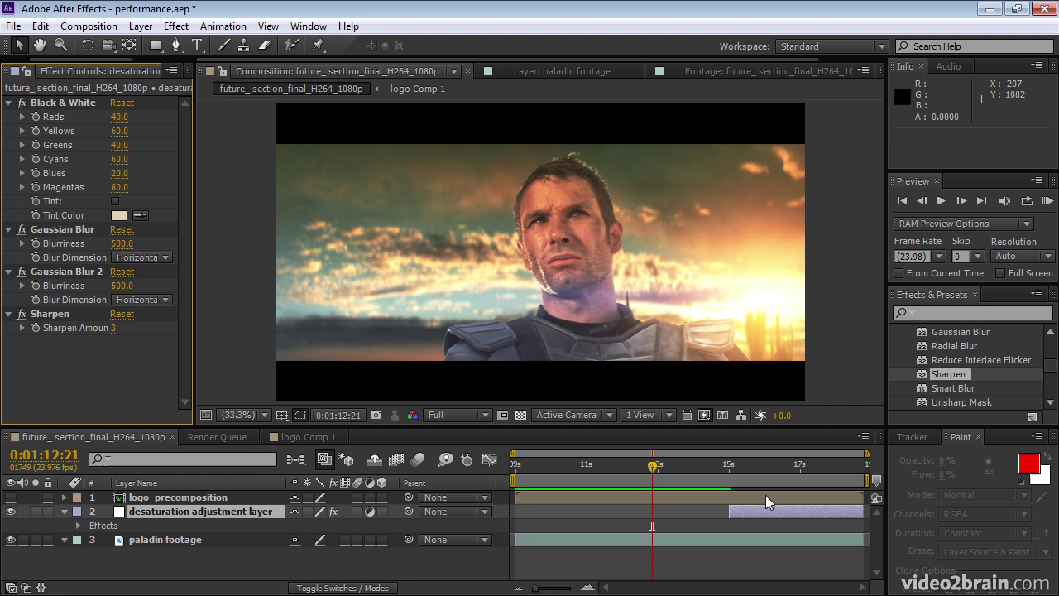
click(115, 331)
text(1)
key(Return)
Open Media & Disk Cache preferences and browse for a cache folder, cancelling to keep D:\temp.
click(45, 27)
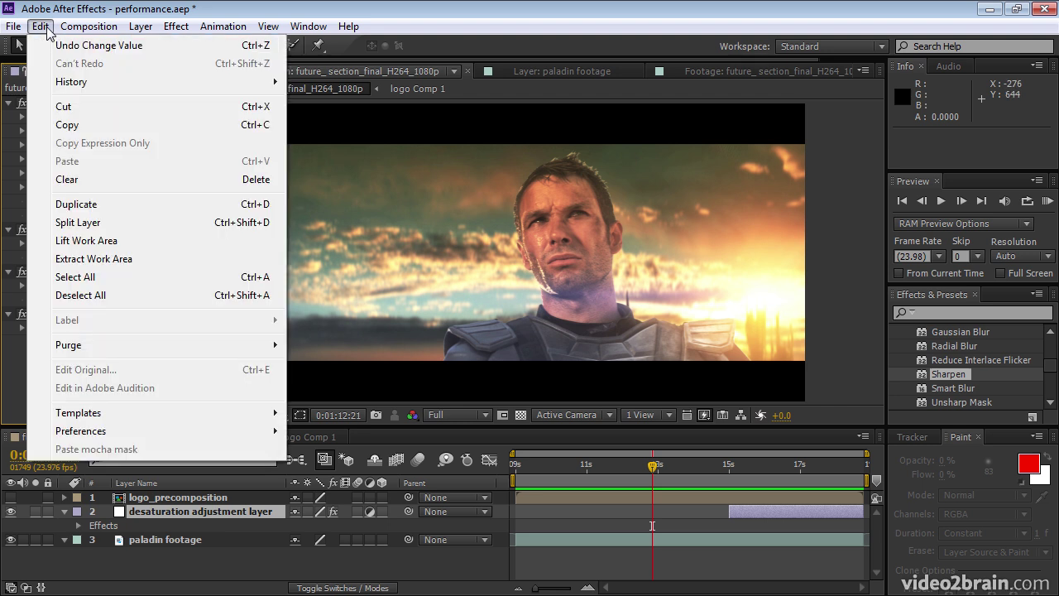
mouse_move(194, 435)
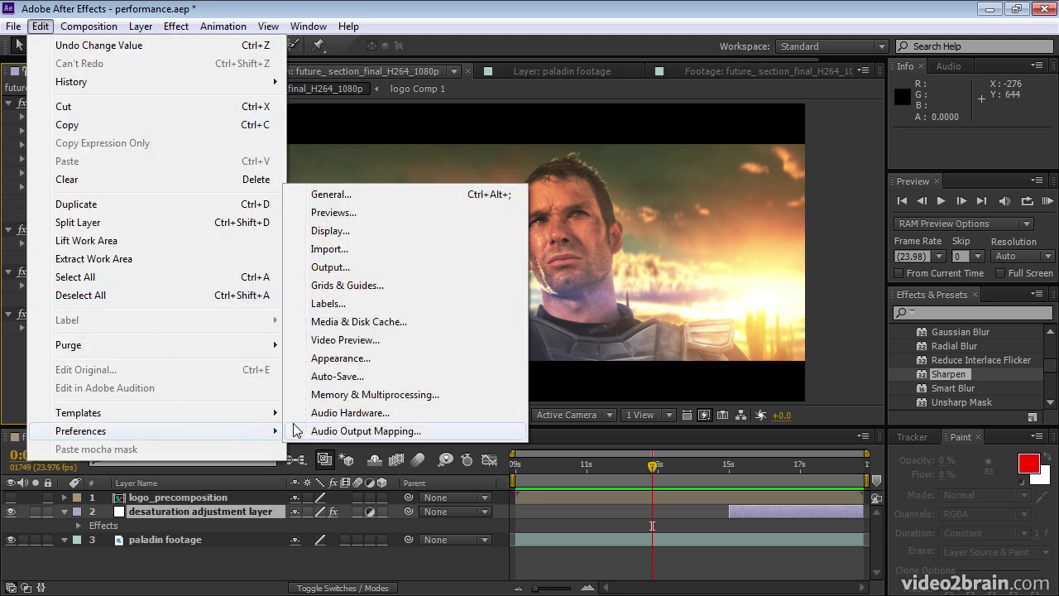
click(397, 322)
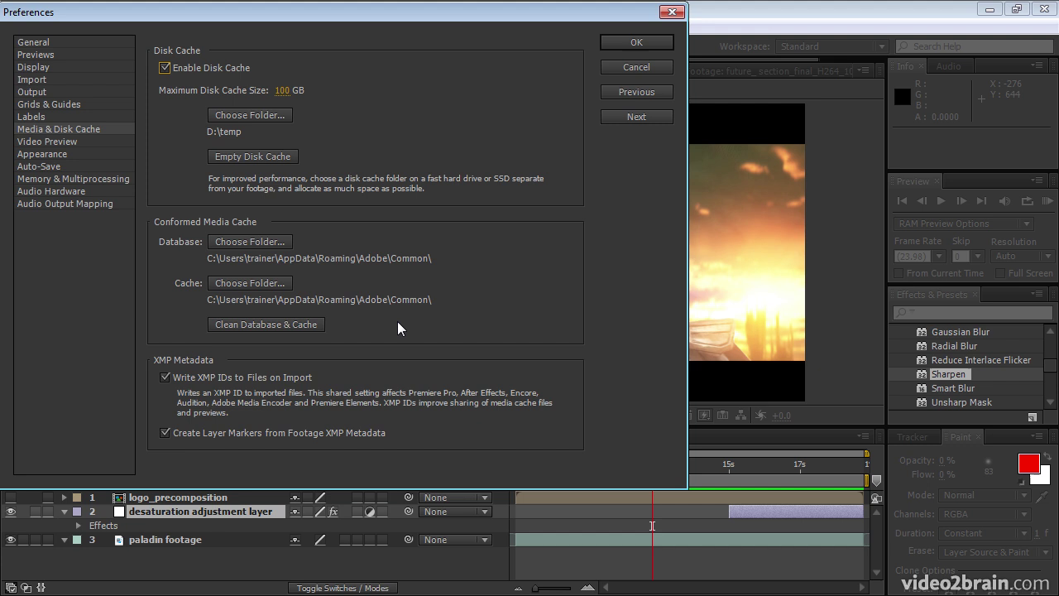
click(273, 117)
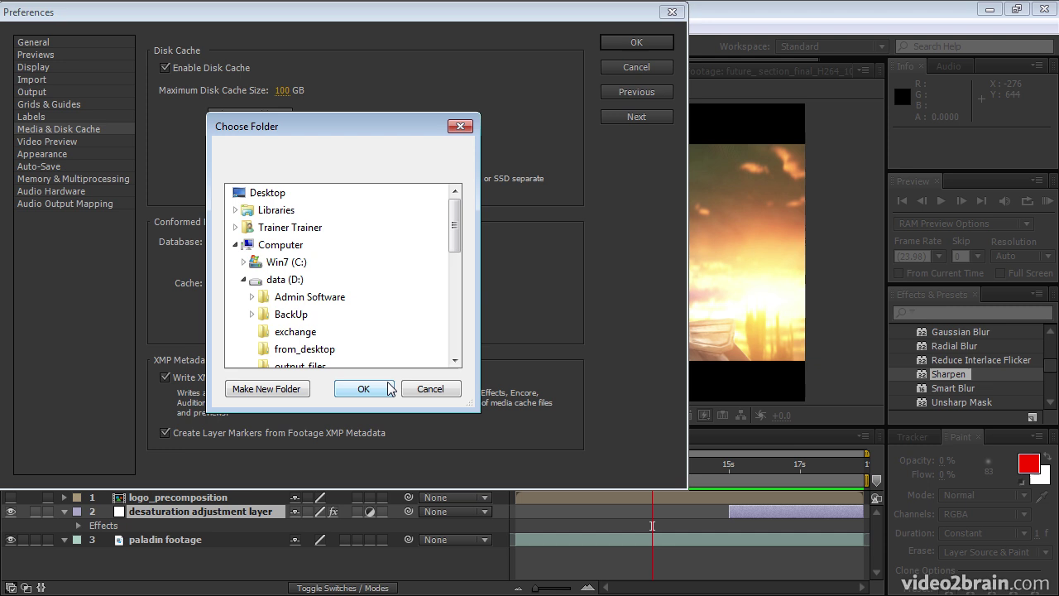
click(427, 388)
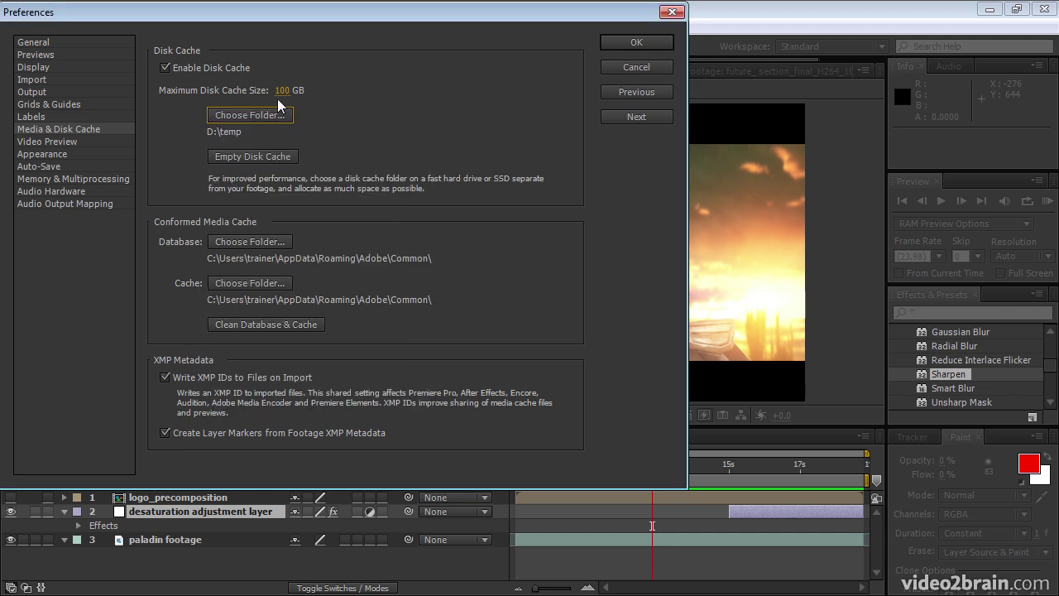